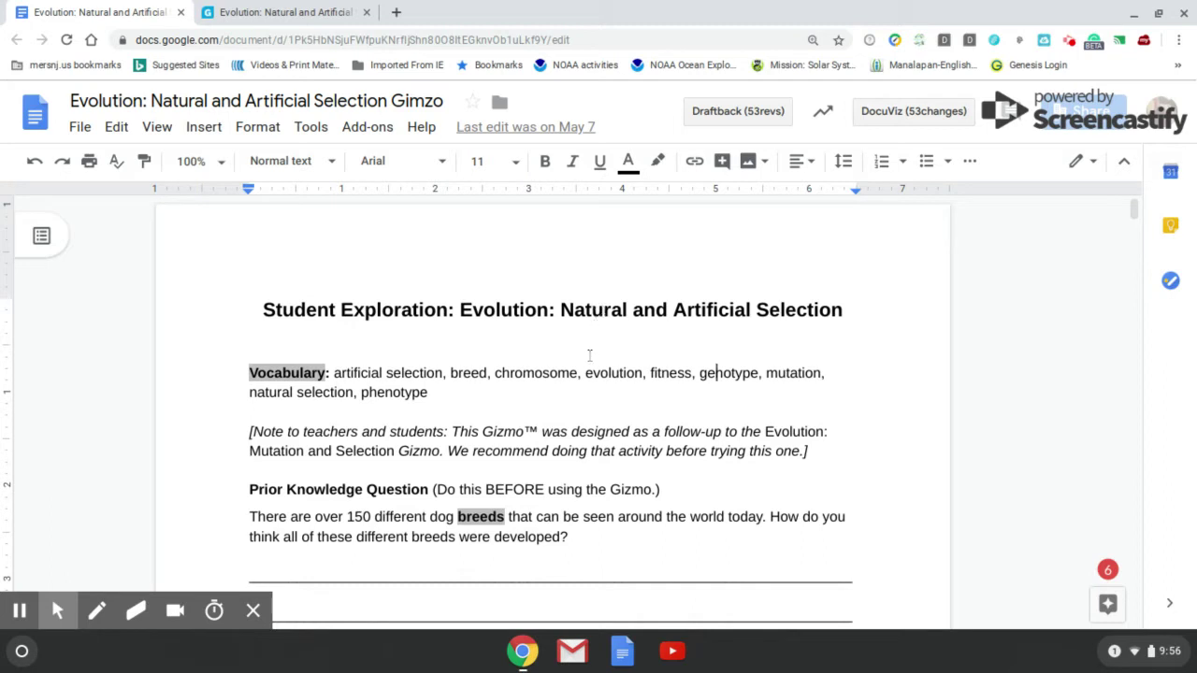
- Scroll the Evolution worksheet past the Prior Knowledge Question to the blank Gizmo Warm-up questions
scroll(607, 376, down, 1)
scroll(607, 376, down, 3)
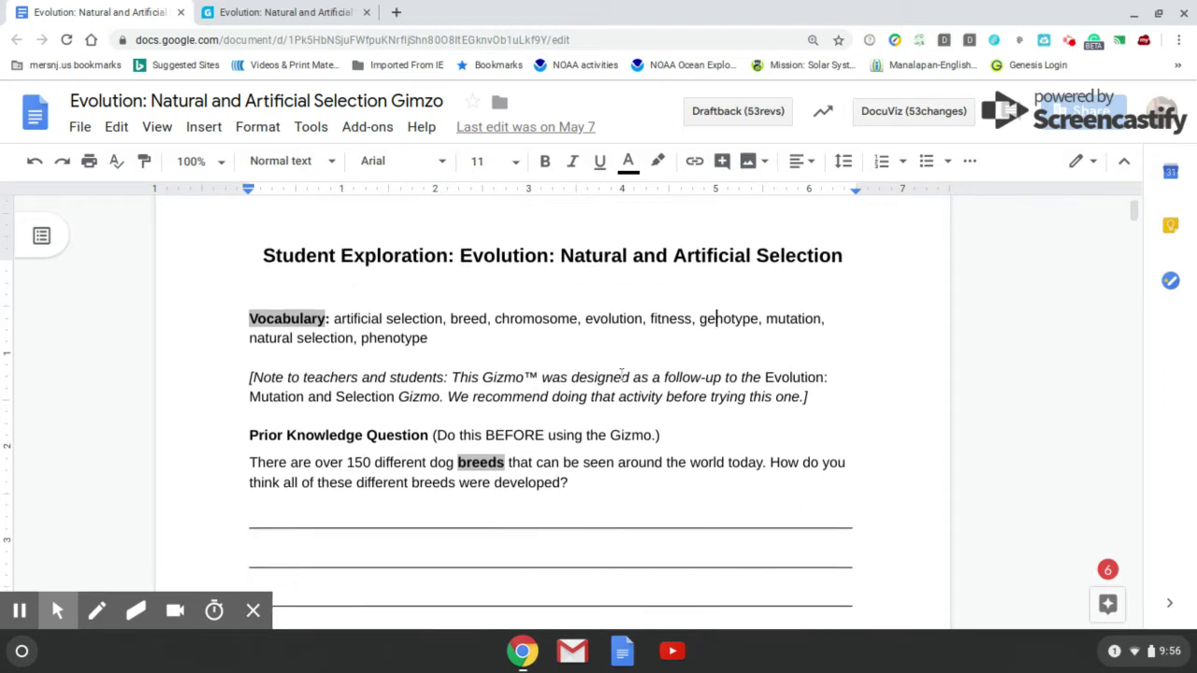
scroll(640, 387, down, 2)
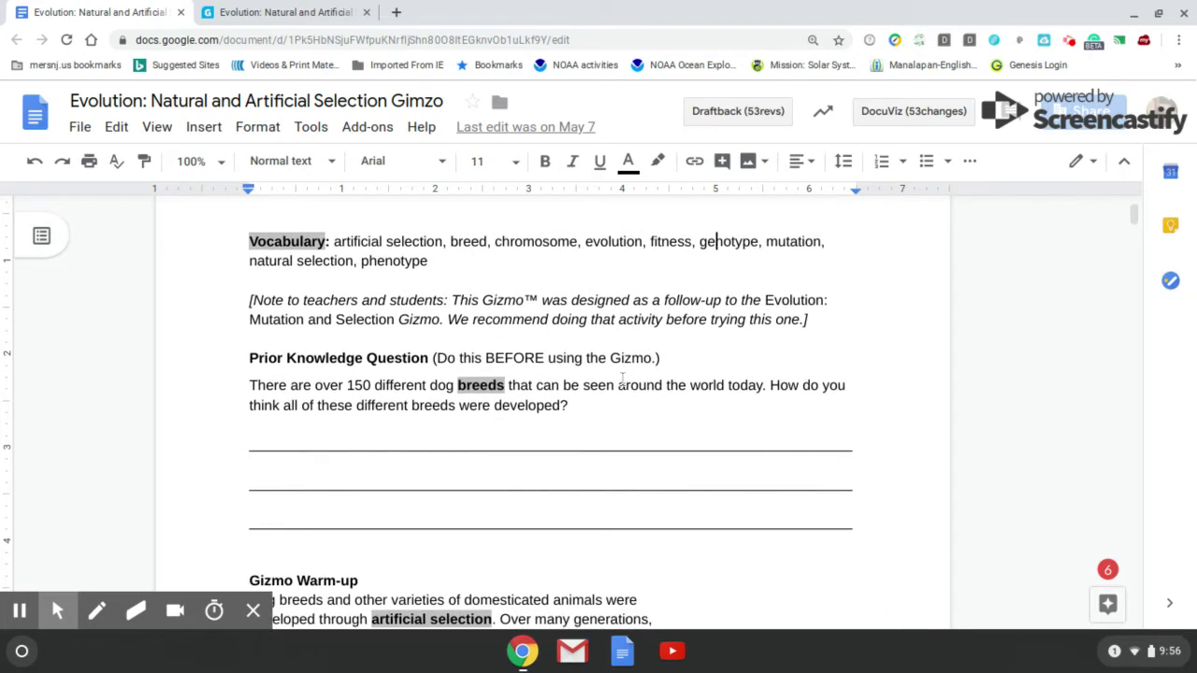
scroll(623, 388, down, 1)
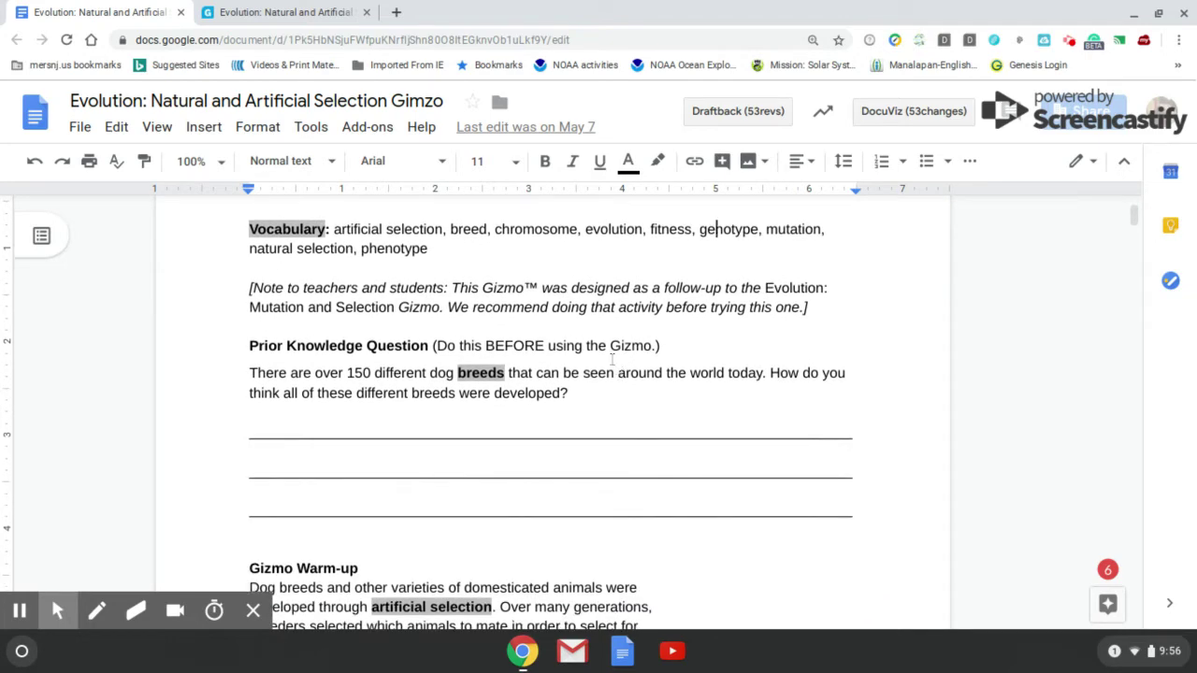
scroll(613, 365, down, 2)
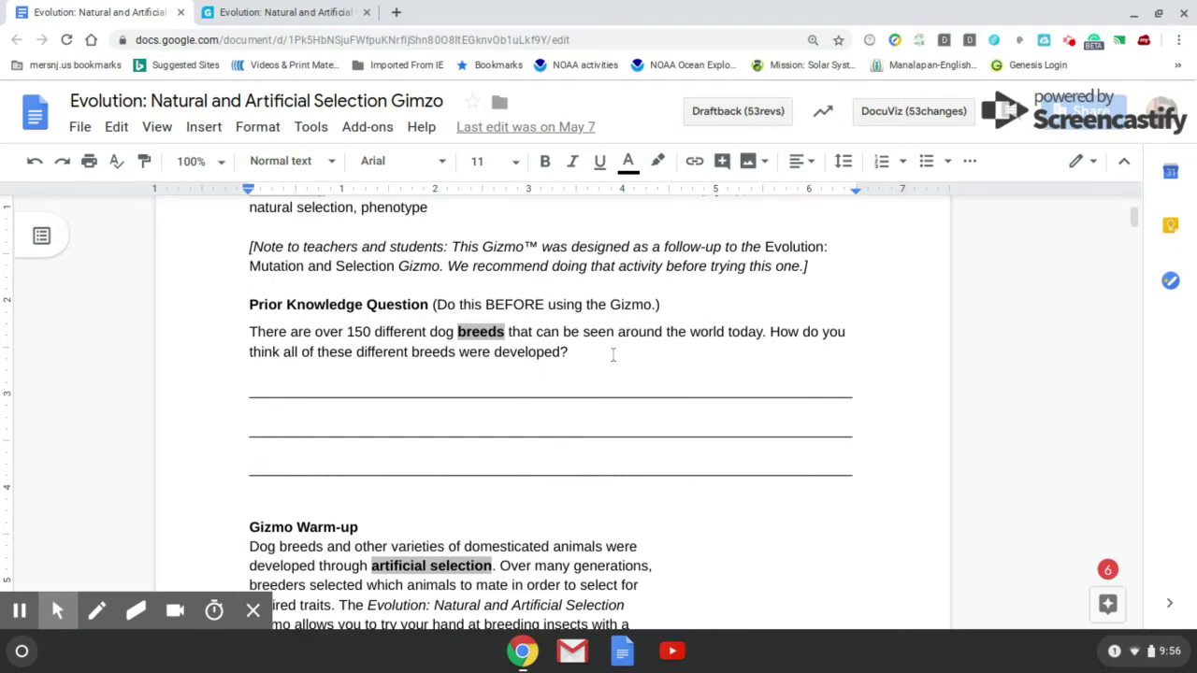
scroll(610, 353, down, 4)
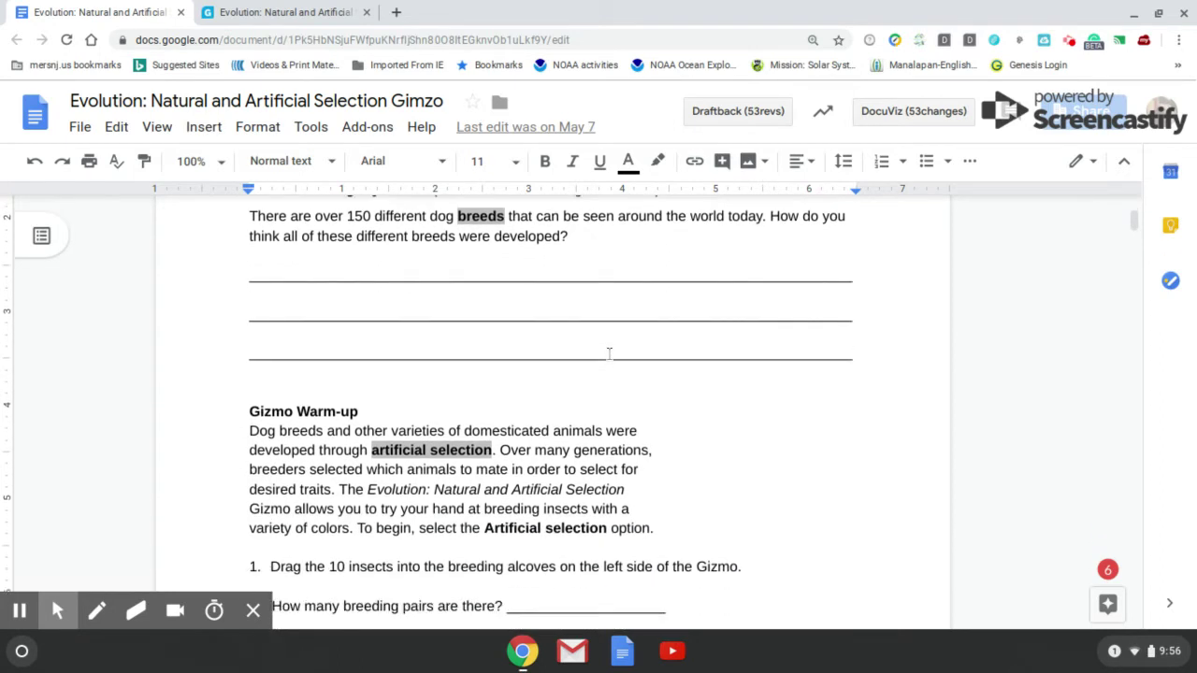
scroll(610, 354, down, 2)
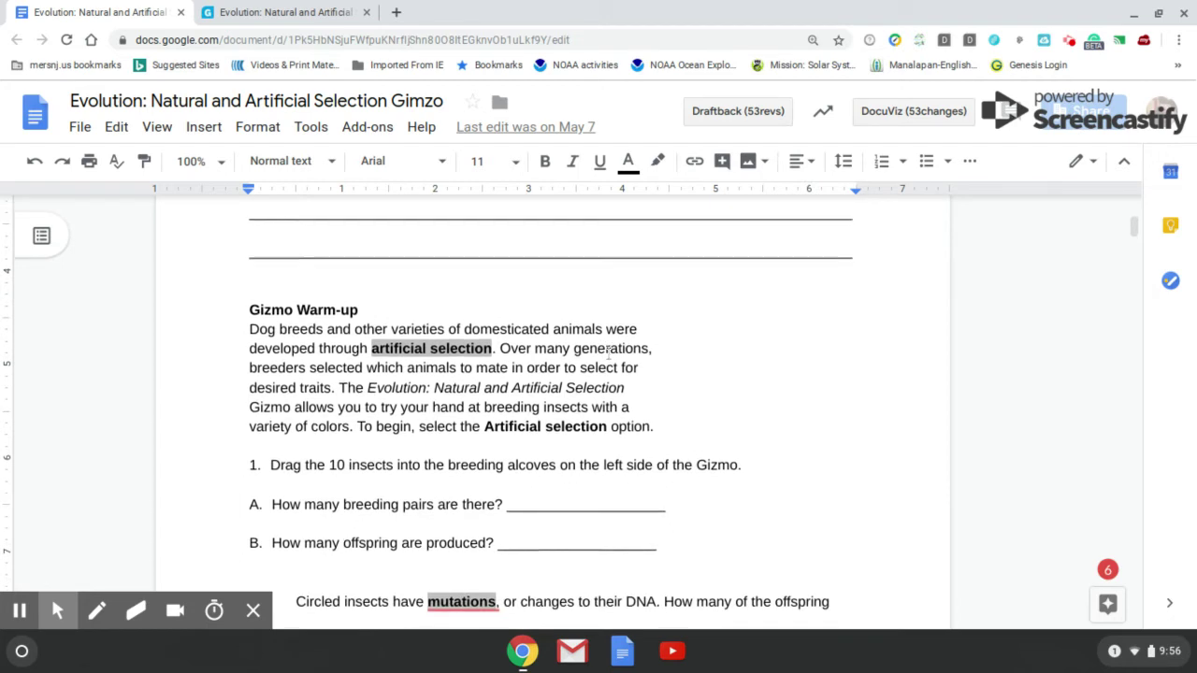
scroll(610, 354, down, 1)
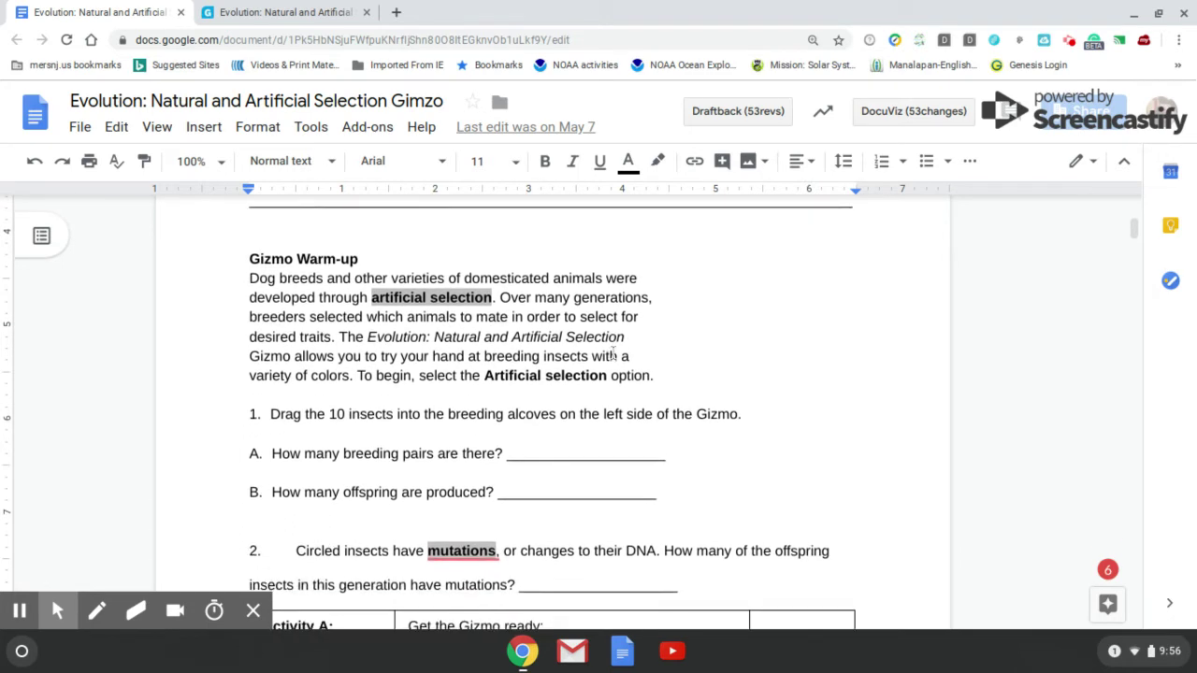
scroll(614, 354, down, 1)
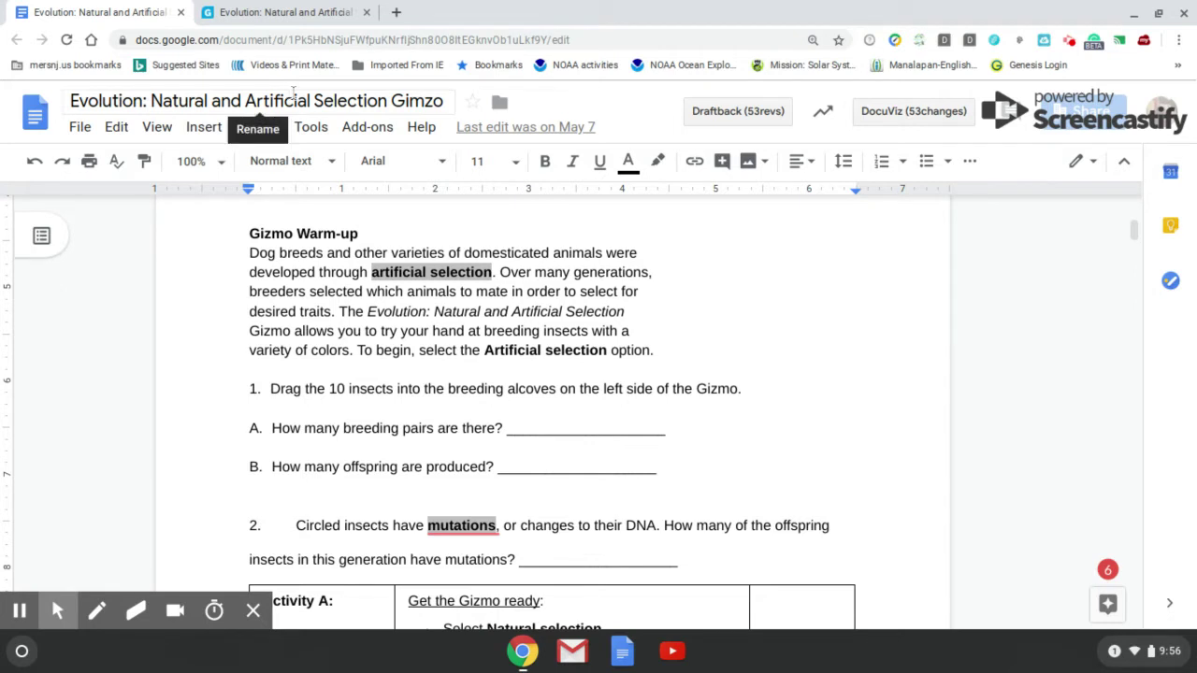
- In the Gizmo tab, toggle to artificial selection and back to natural selection at Generation 1
click(285, 13)
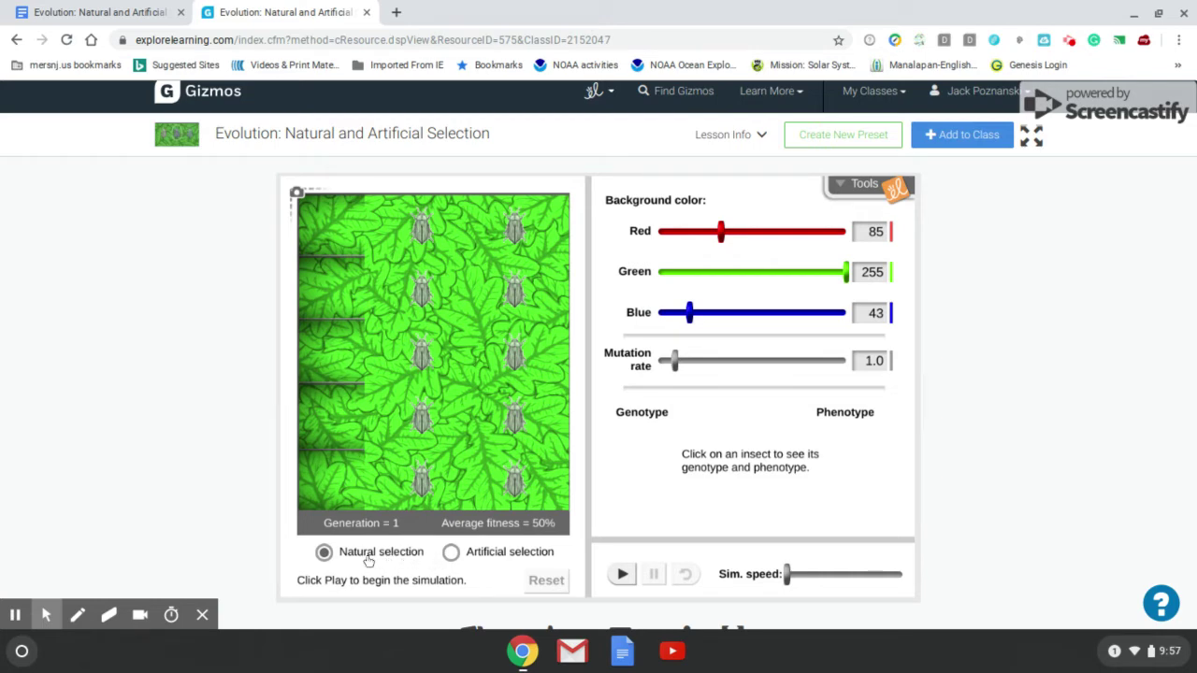
click(450, 553)
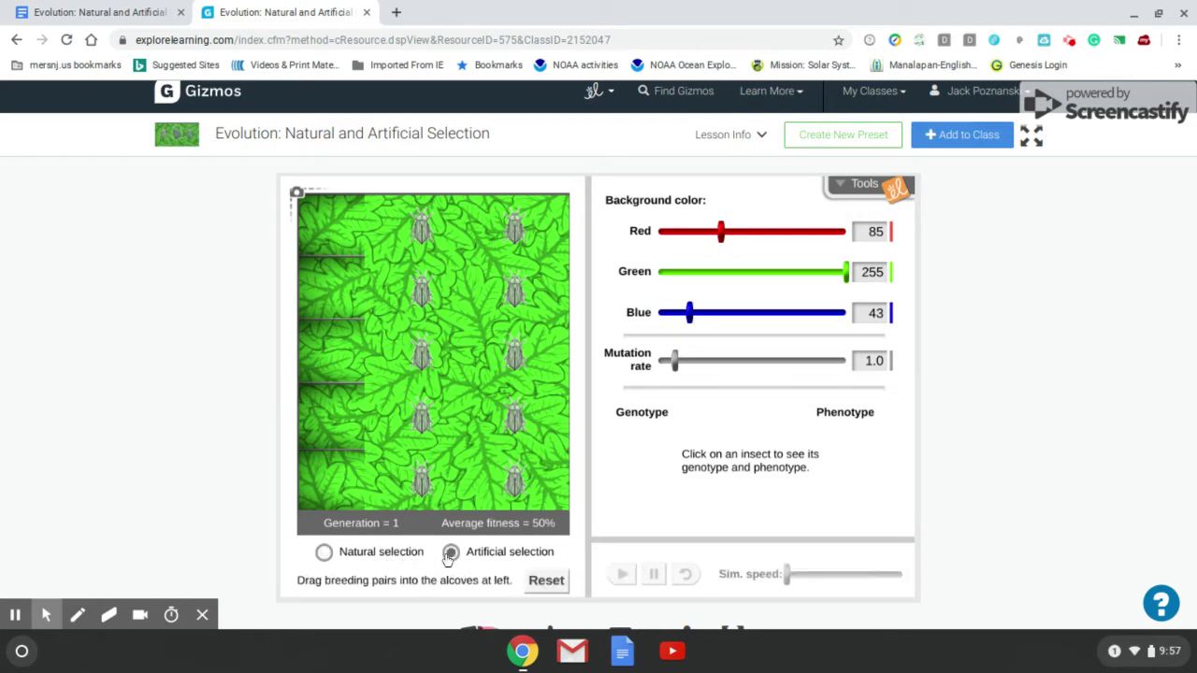
click(324, 553)
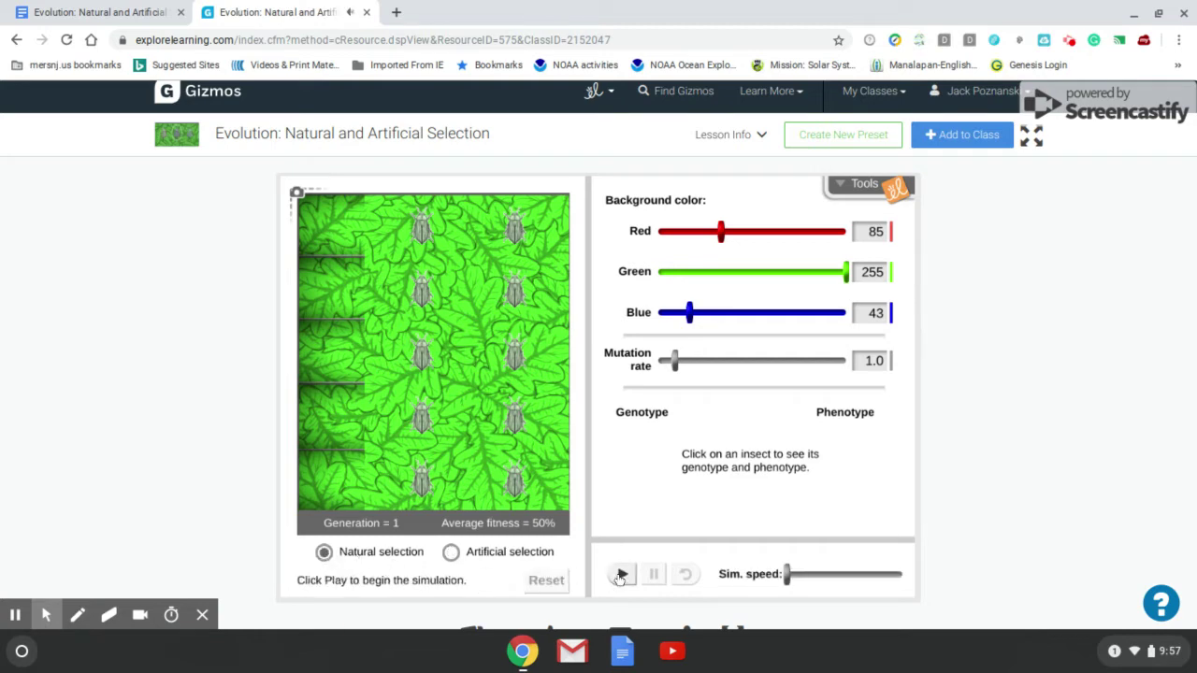
- Run the natural selection simulation and pause it once Generation 2 appears
click(621, 575)
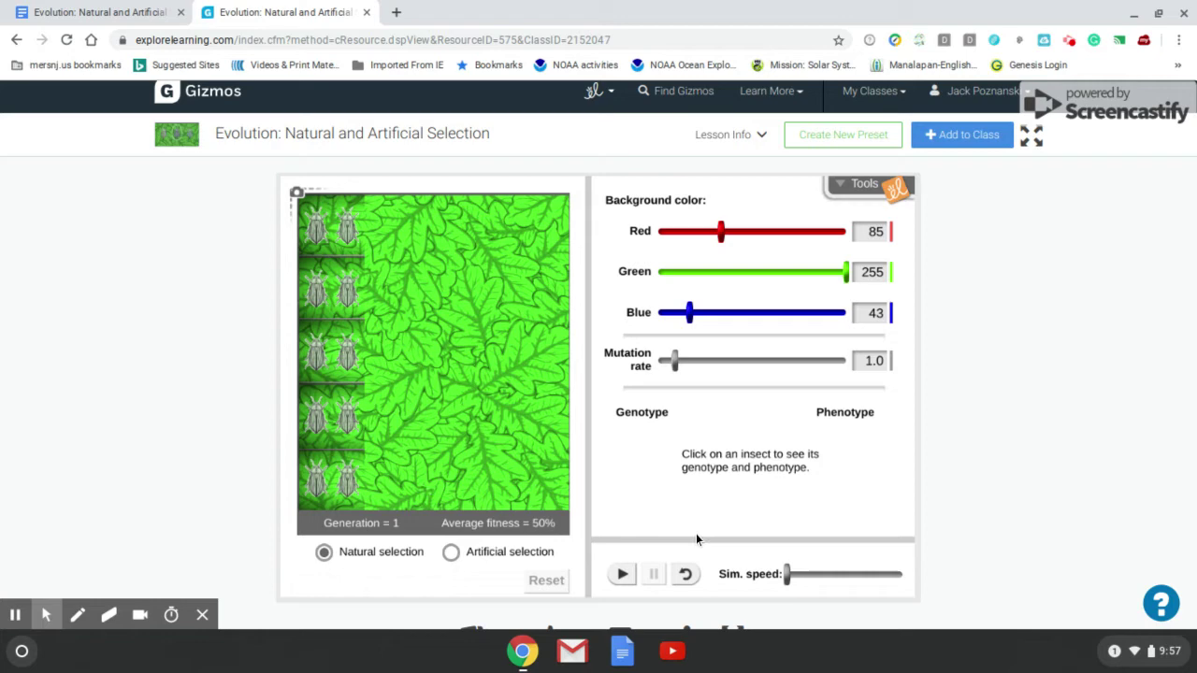
click(622, 575)
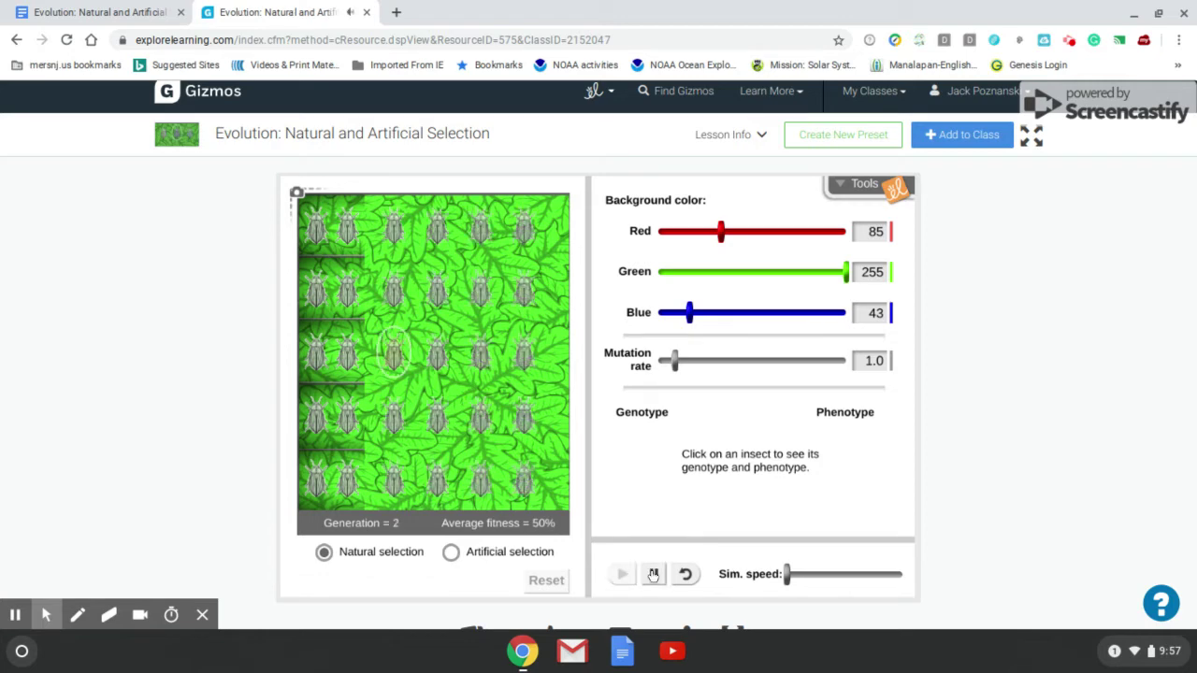
click(654, 574)
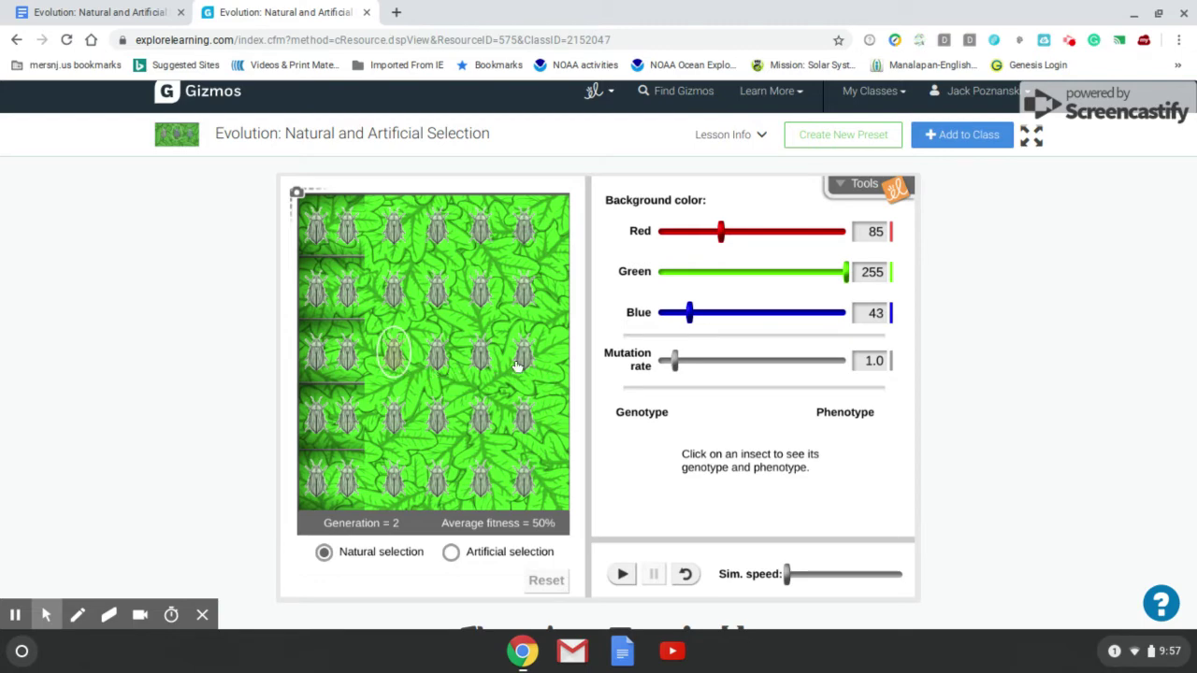
- Inspect an ordinary insect, then the circled mutant with a yellow allele, Blue 213, 56% fitness
click(316, 356)
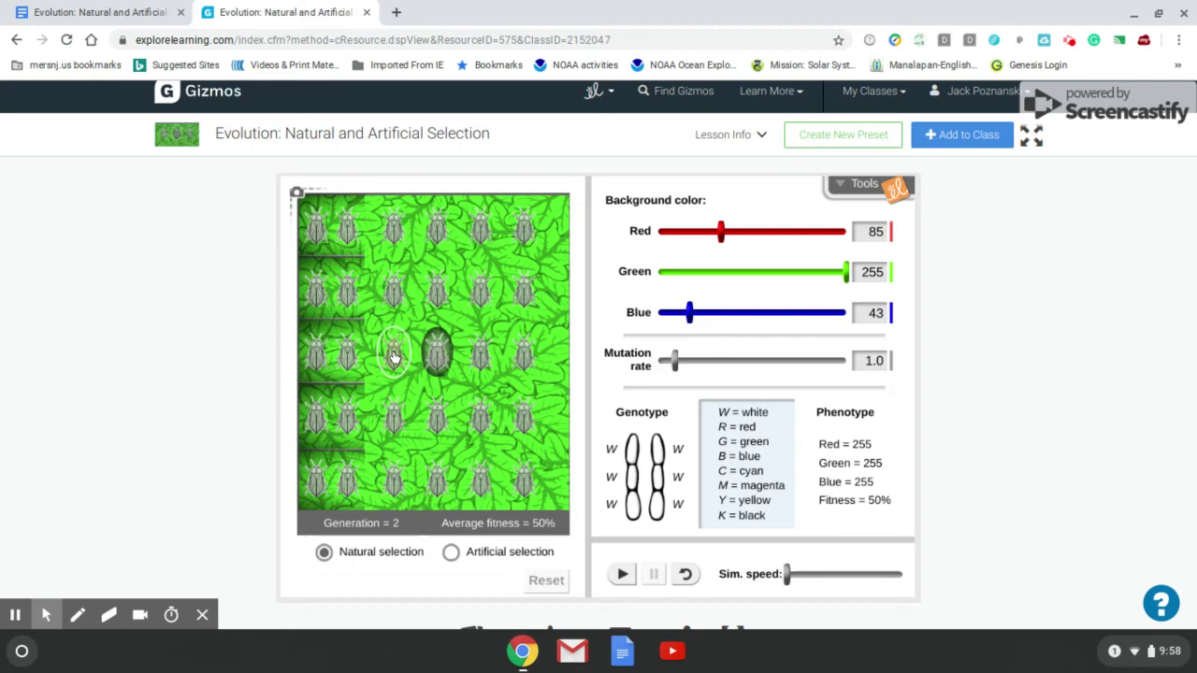
click(394, 356)
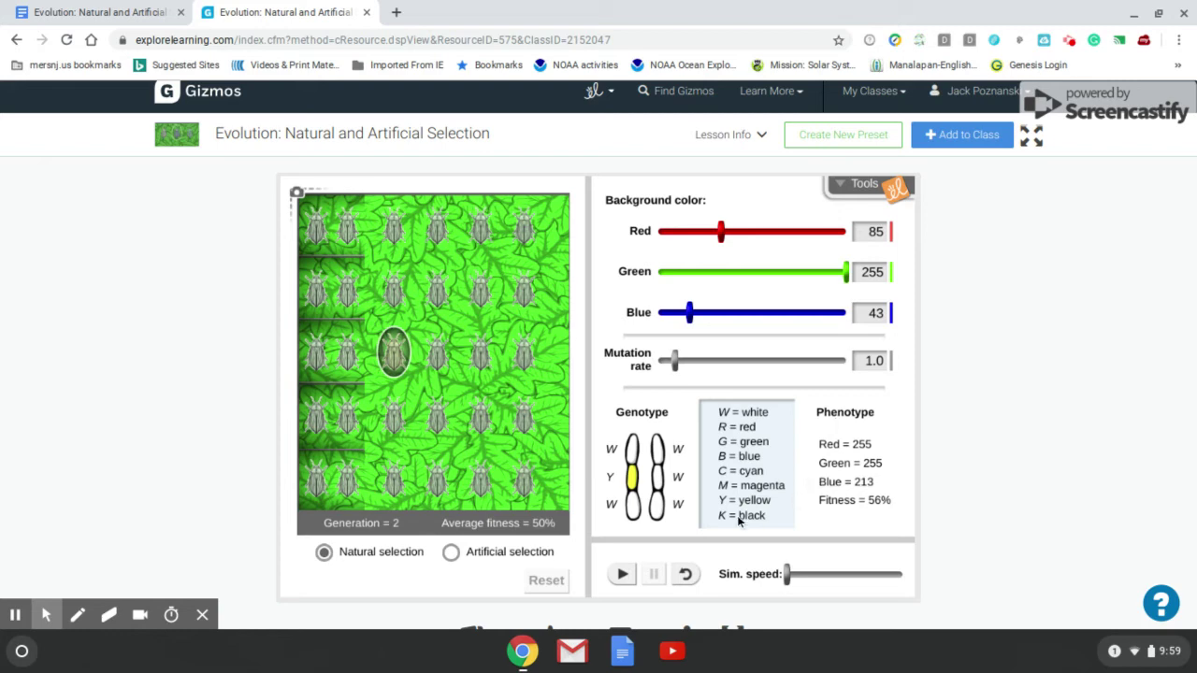
click(634, 574)
click(653, 576)
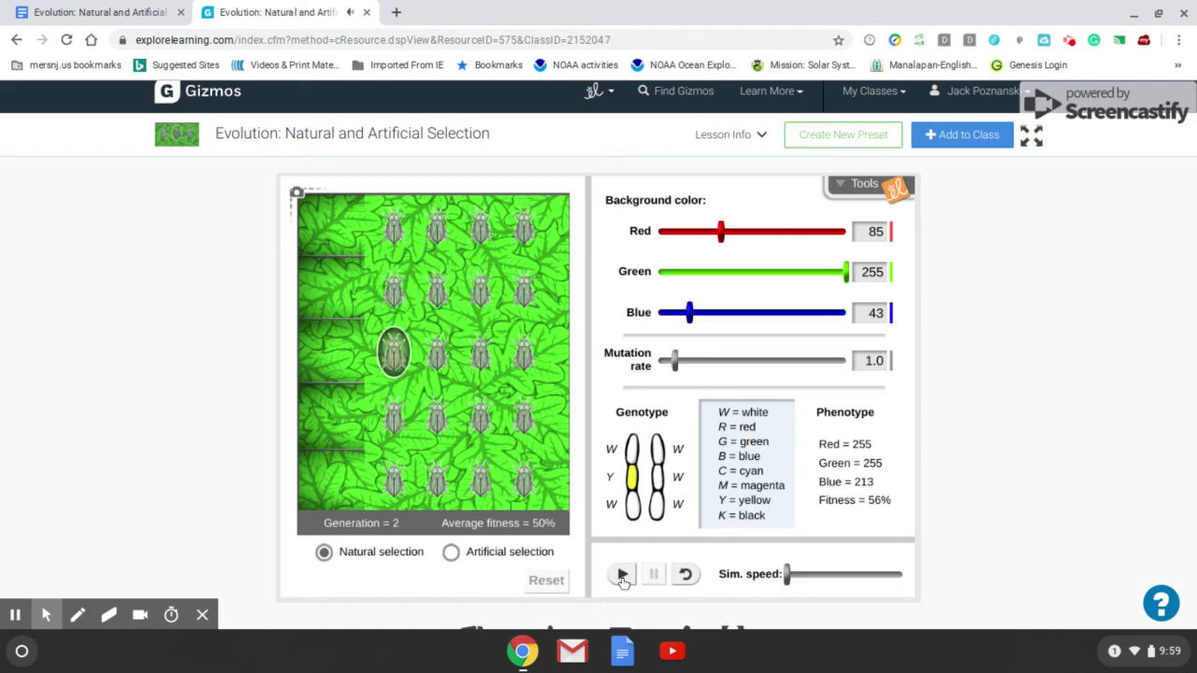
click(623, 577)
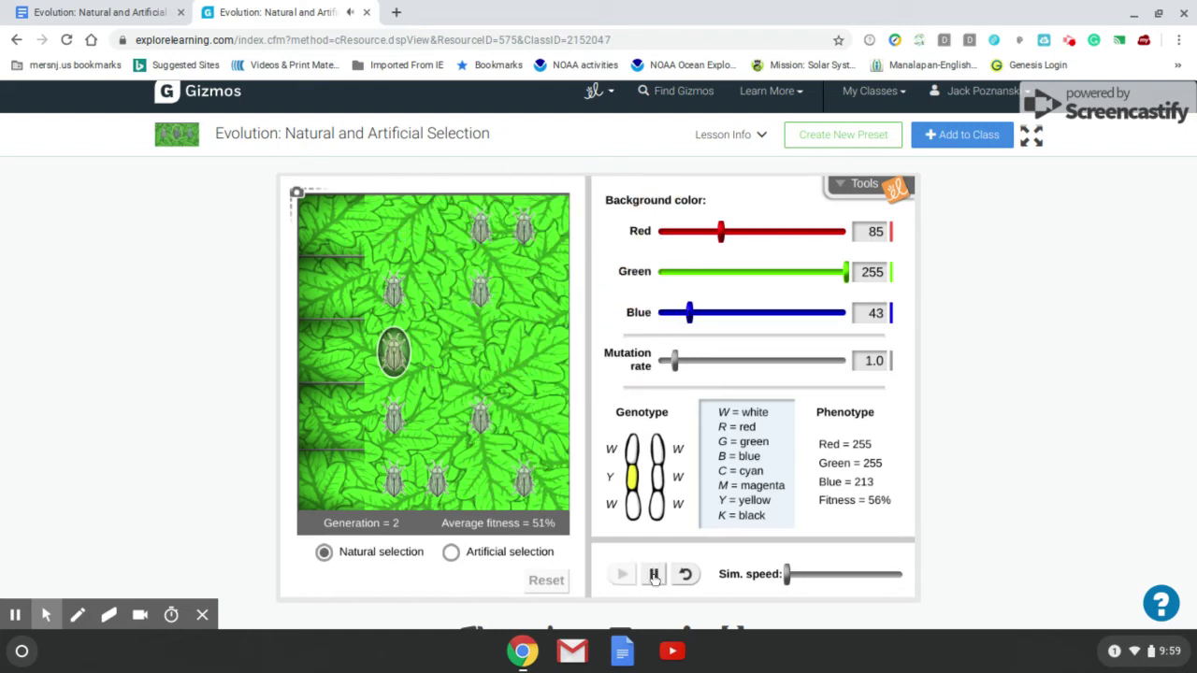
click(654, 577)
click(624, 574)
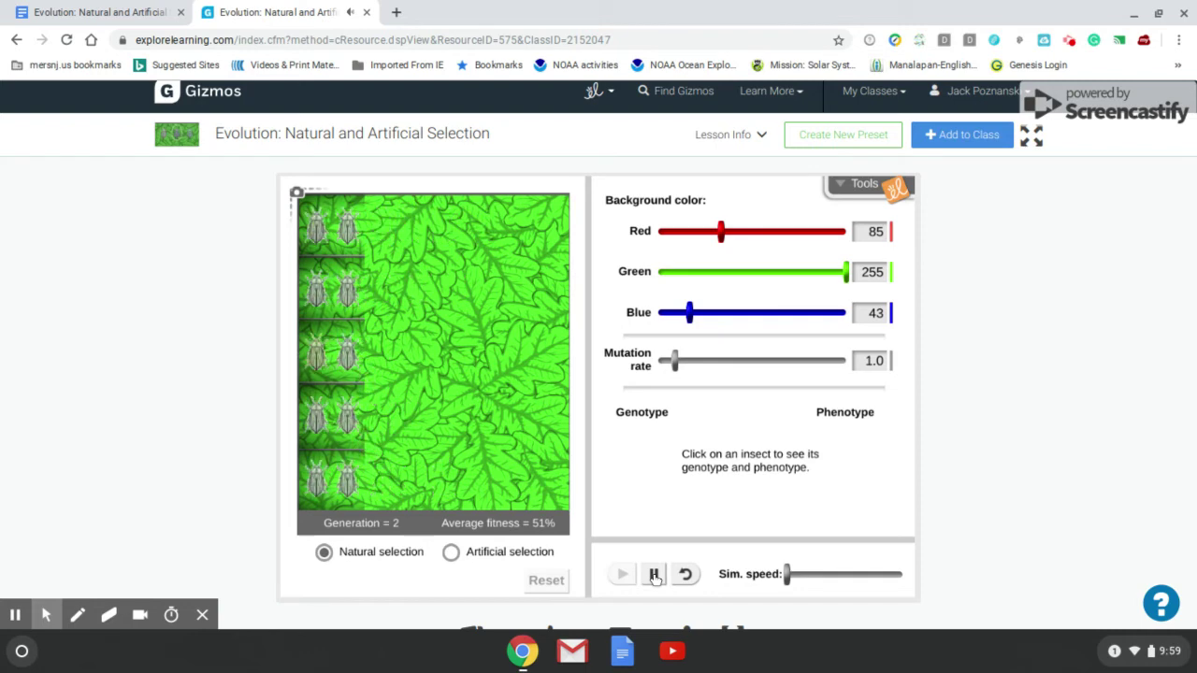
click(655, 576)
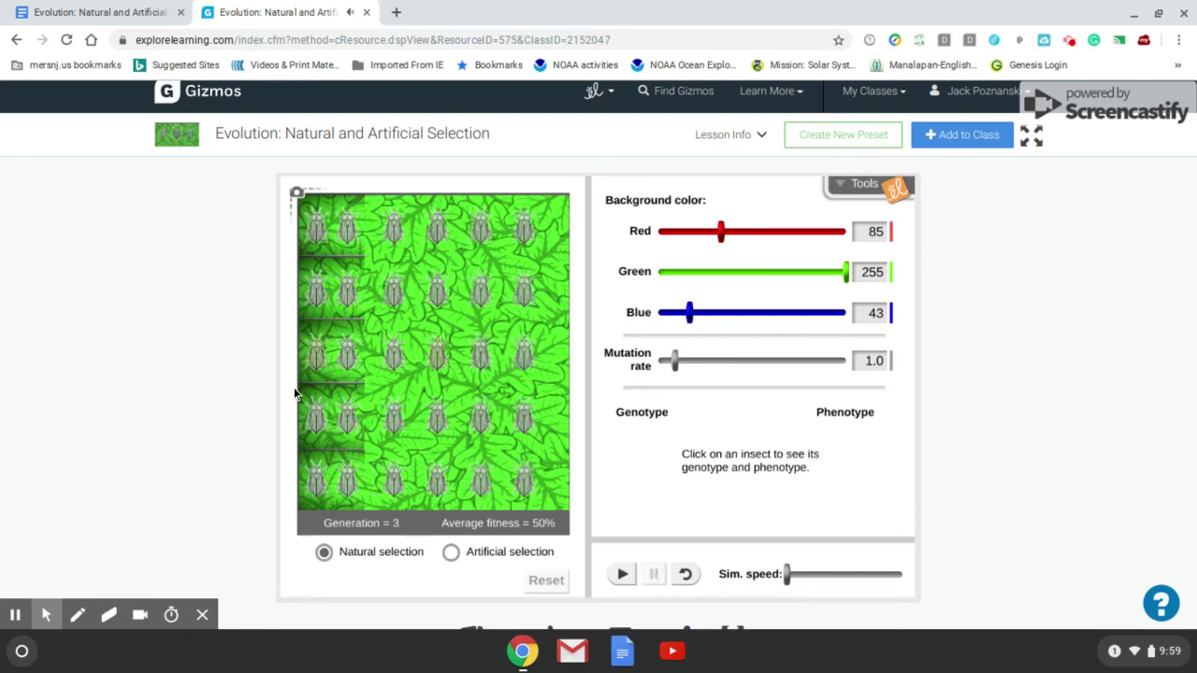
- Check five third-row beetles' genotypes, ending on the yellow-allele beetle with Blue 213 and 56% fitness
click(320, 370)
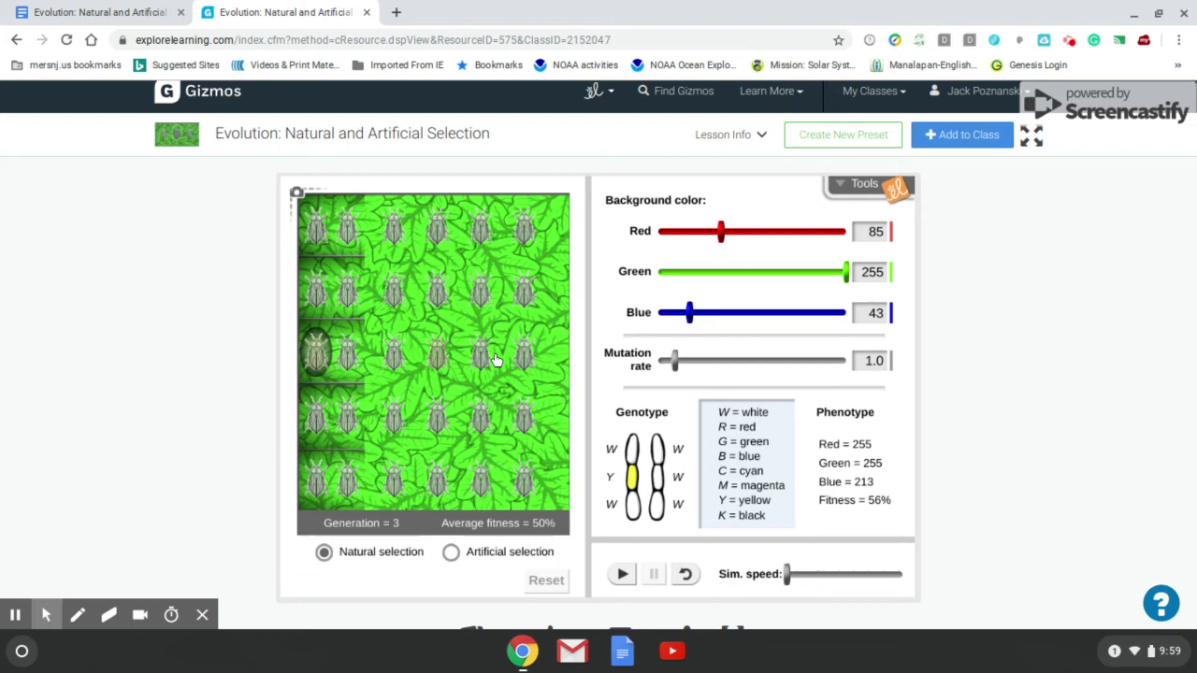
click(394, 360)
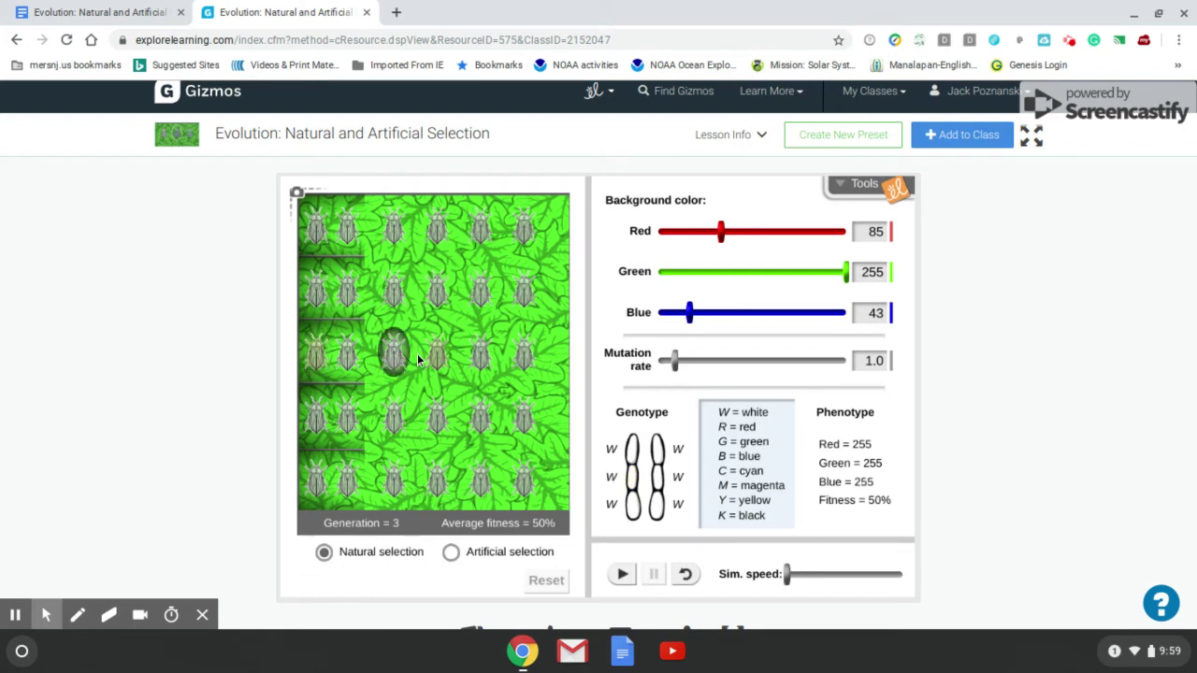
click(437, 355)
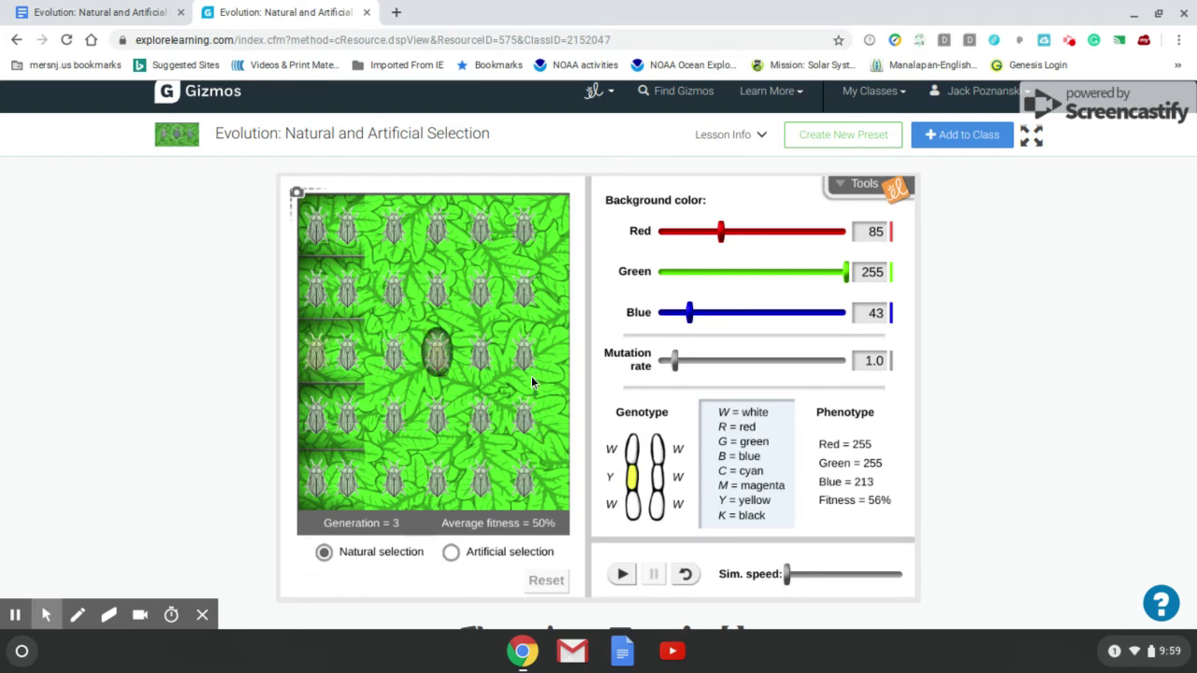
click(480, 359)
click(517, 356)
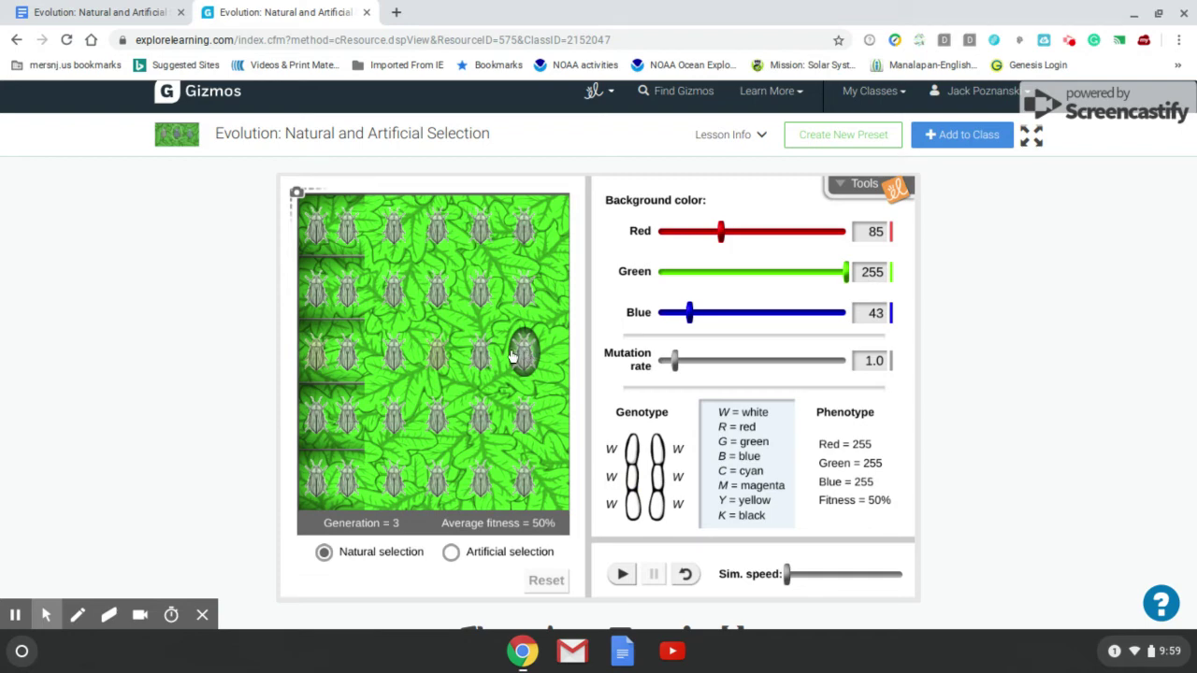
click(440, 361)
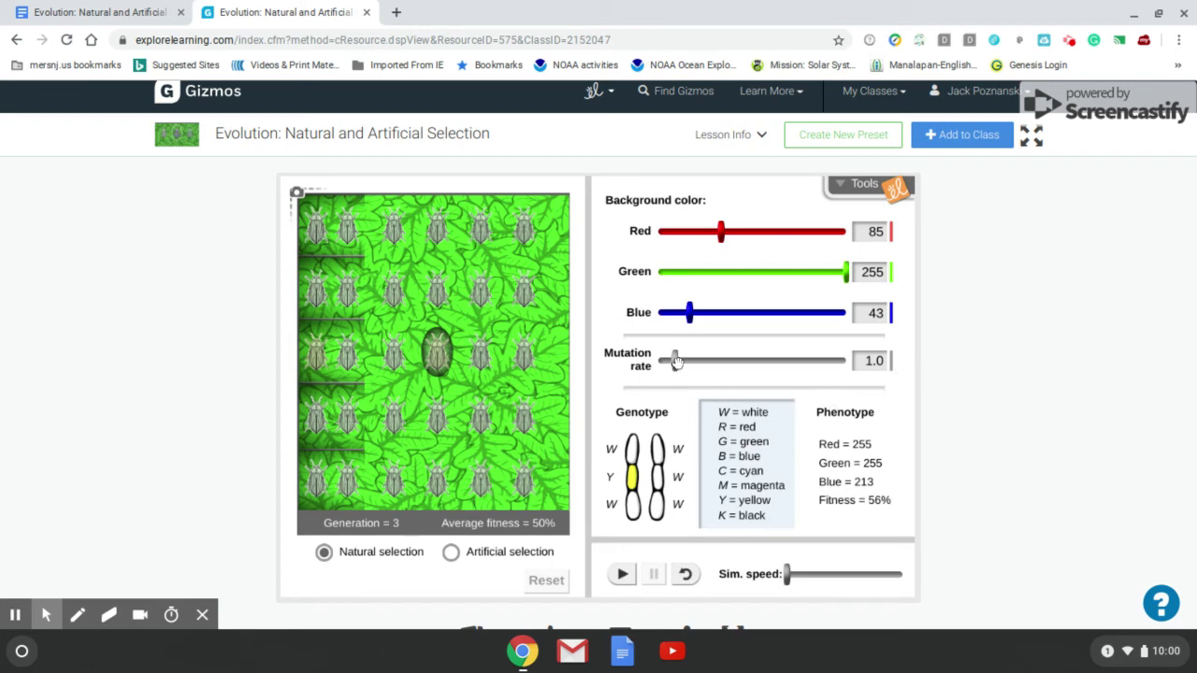
- Set the mutation rate to 9.0 and run the population on to Generation 4
drag(674, 361, 827, 361)
click(624, 577)
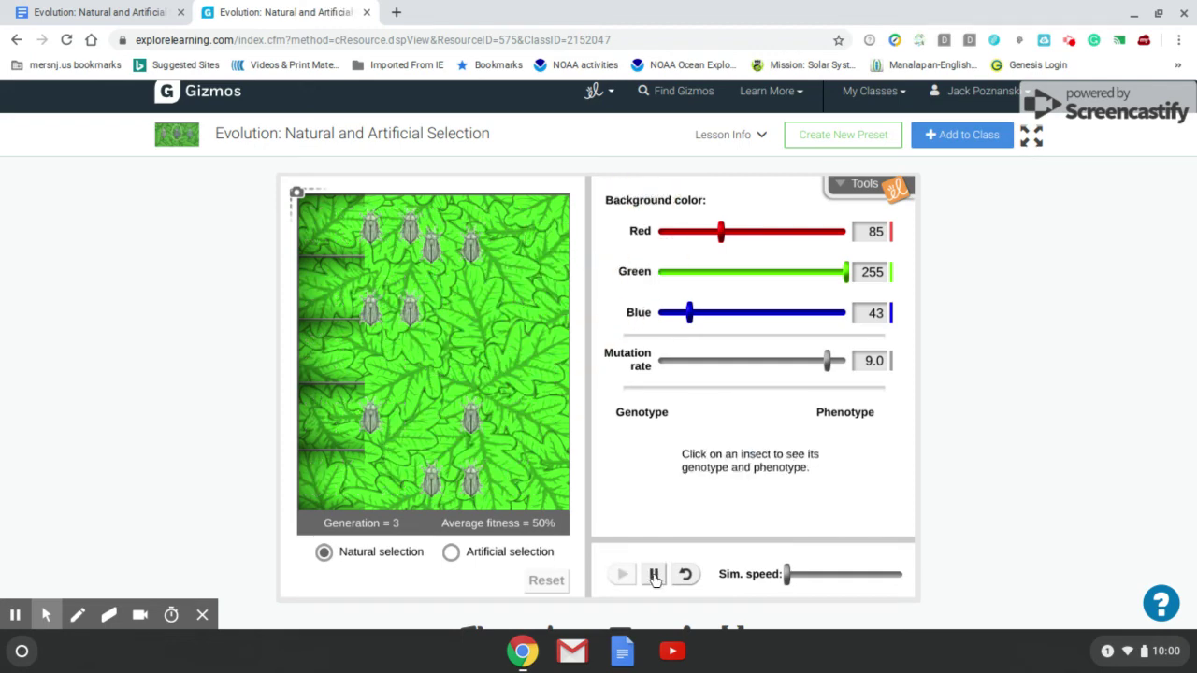
click(655, 575)
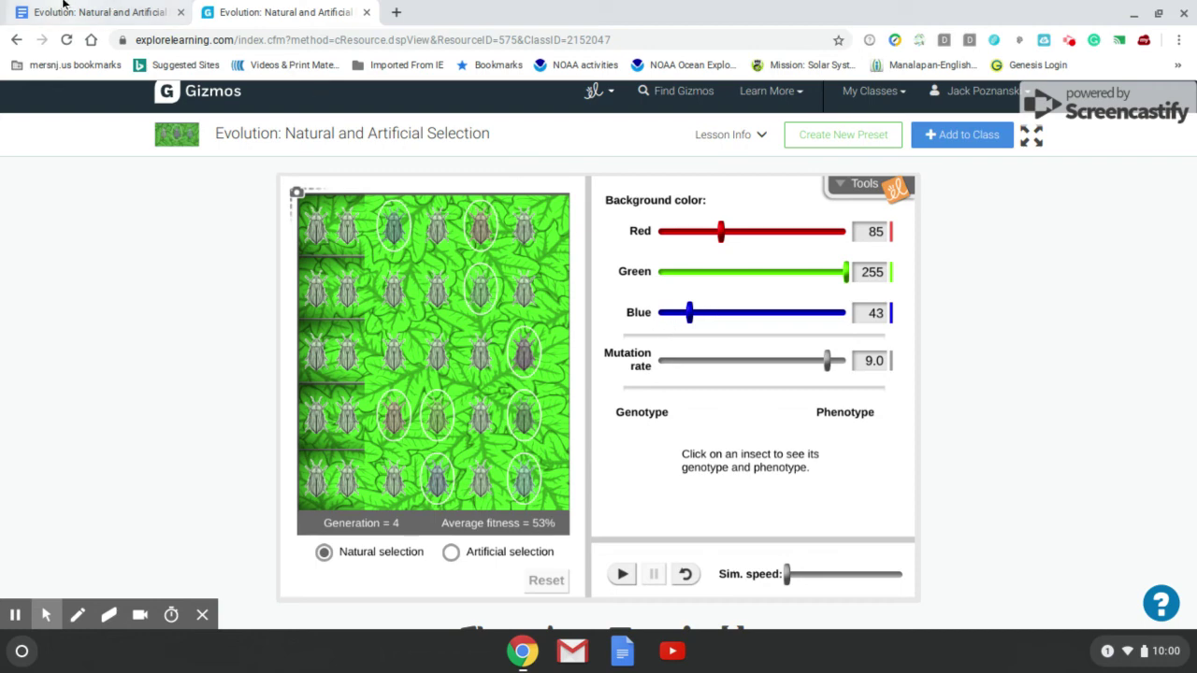
- Back in the worksheet, highlight 'breeding alcoves' in item 1, then clear the selection
click(64, 4)
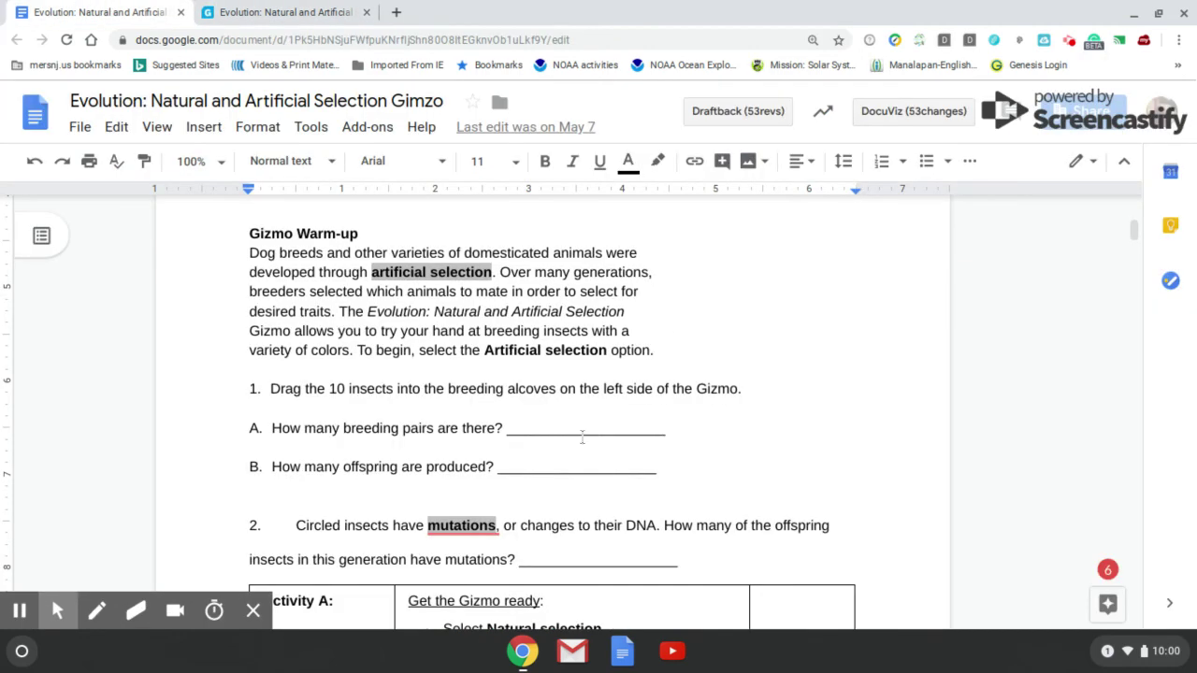
drag(449, 388, 555, 389)
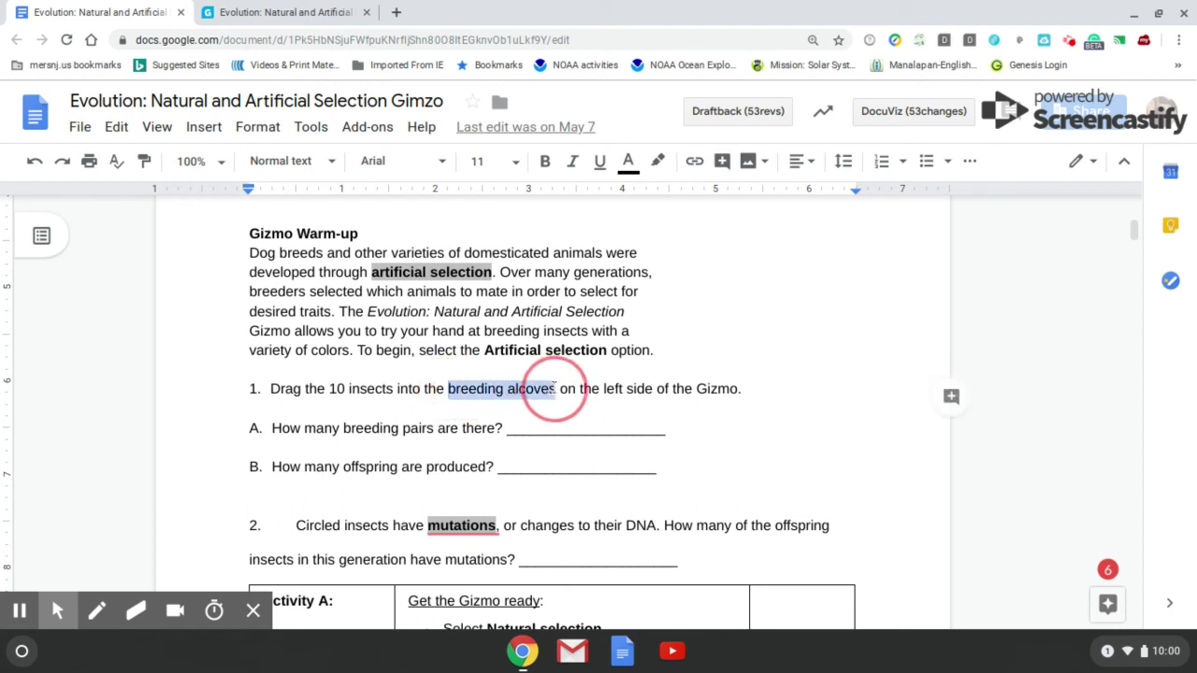
click(713, 462)
scroll(702, 433, down, 1)
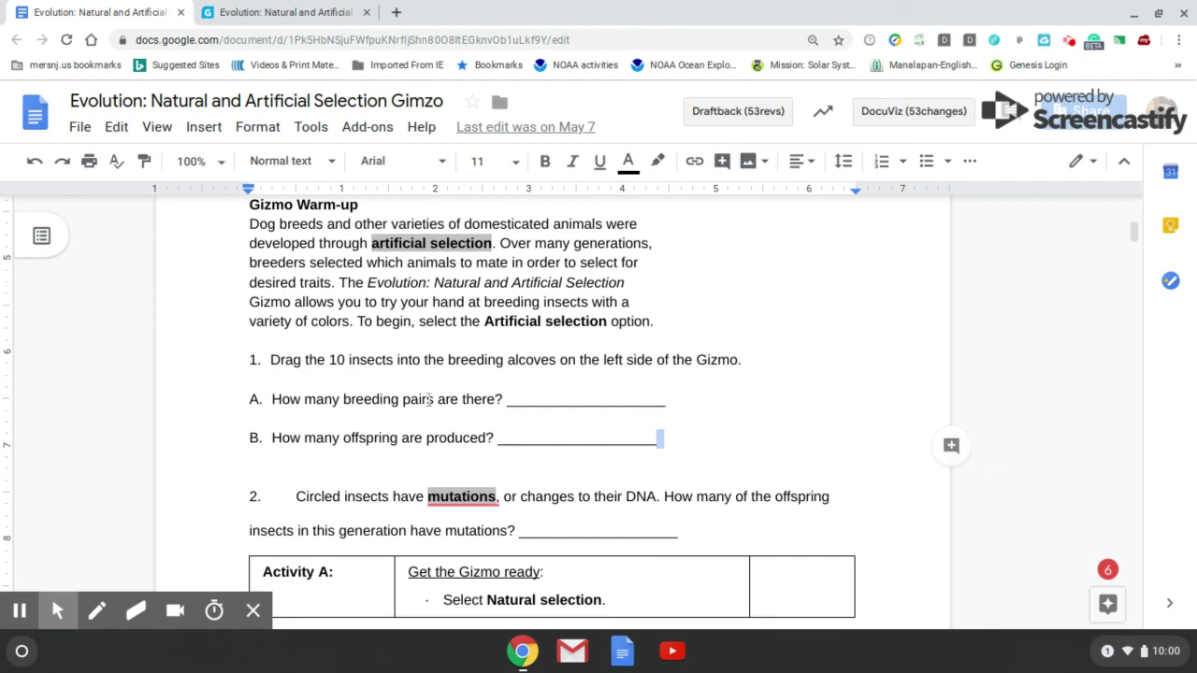
- Scroll down to the Observe question and select the word 'fitness' in it
click(286, 12)
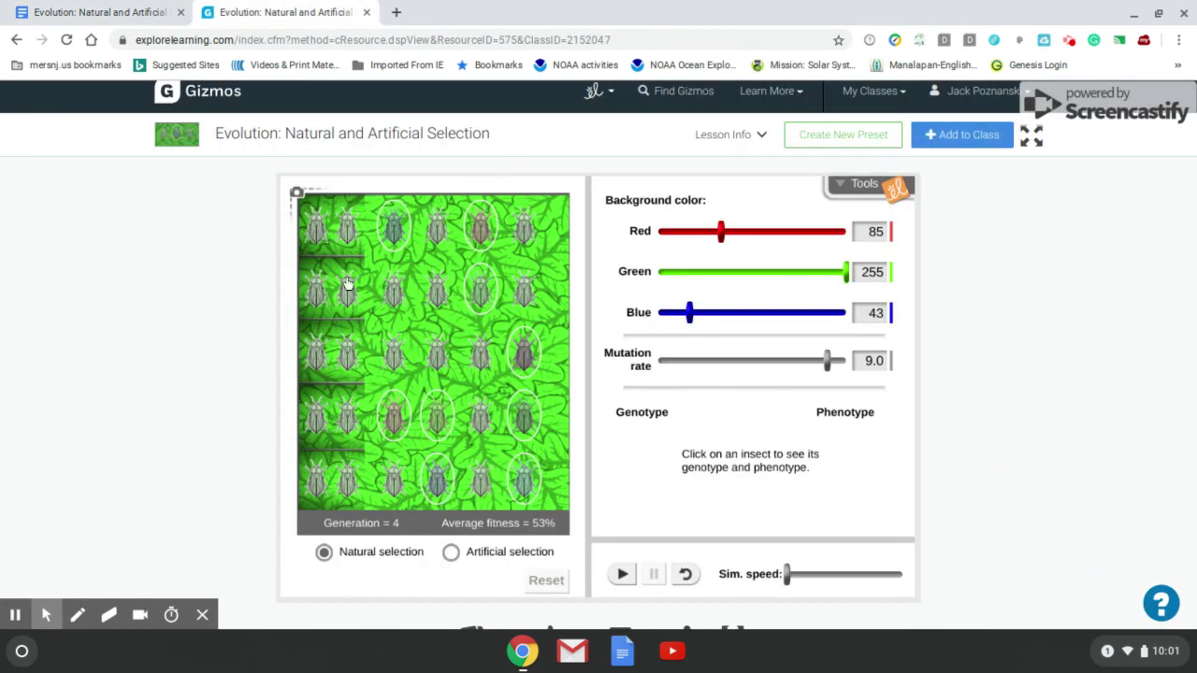
click(97, 12)
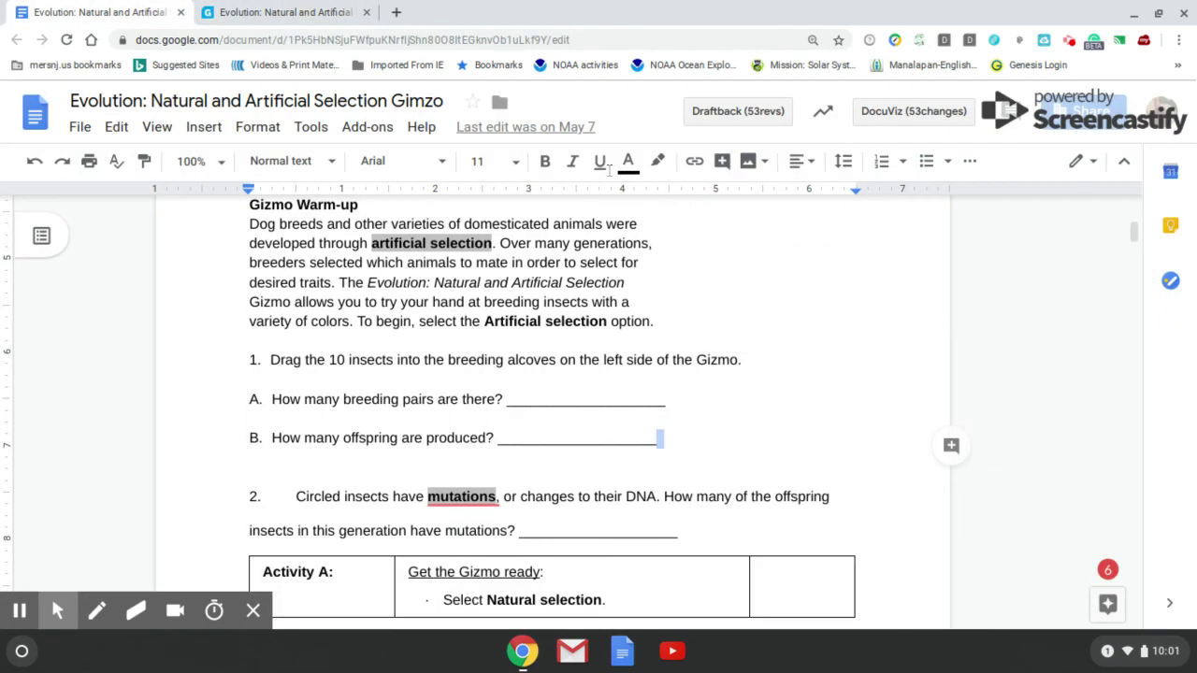
scroll(1052, 393, down, 5)
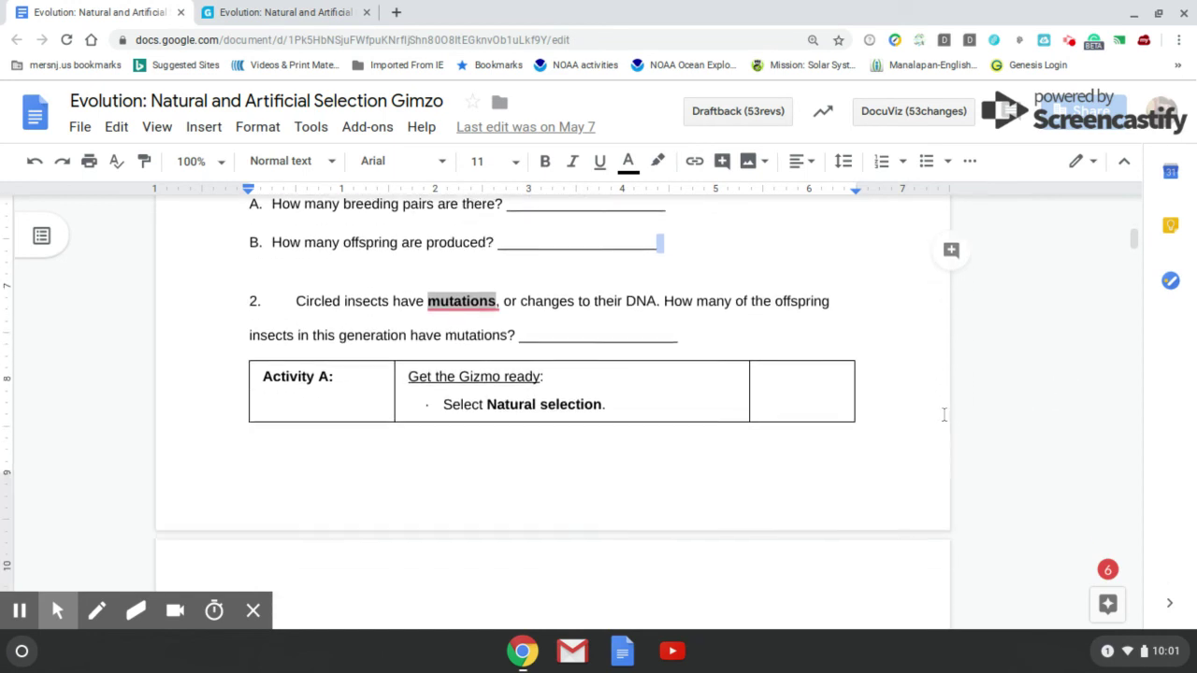
scroll(934, 414, down, 3)
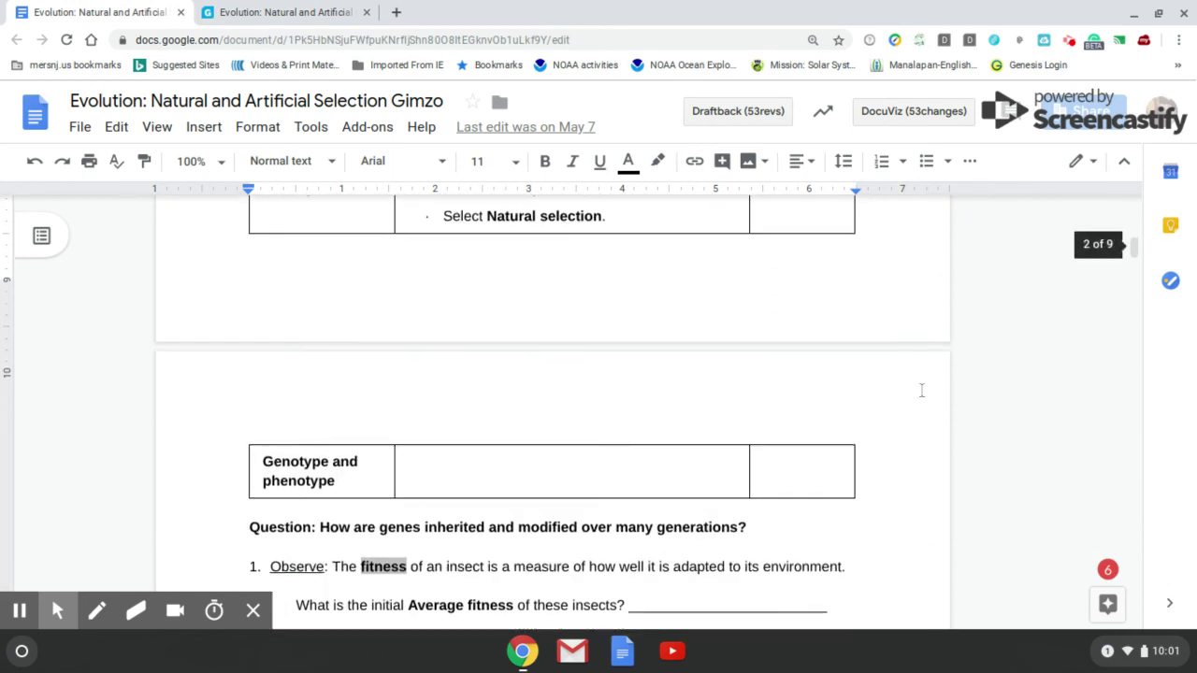
scroll(905, 354, down, 3)
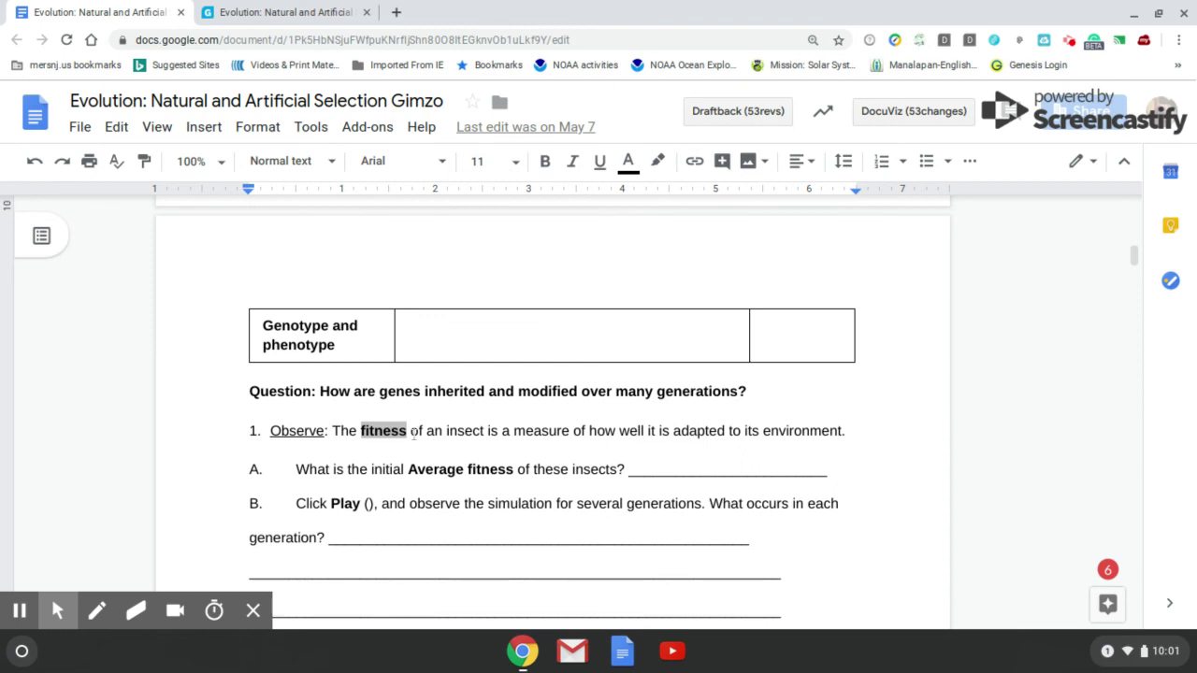
drag(412, 430, 361, 432)
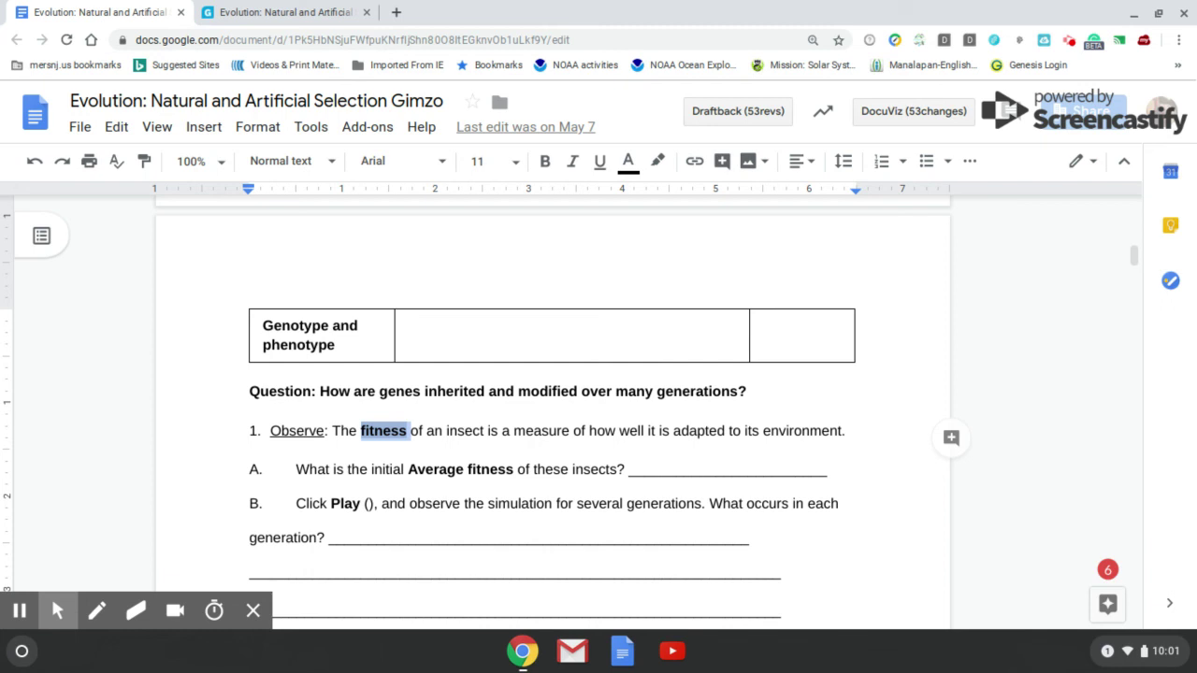
scroll(753, 322, down, 1)
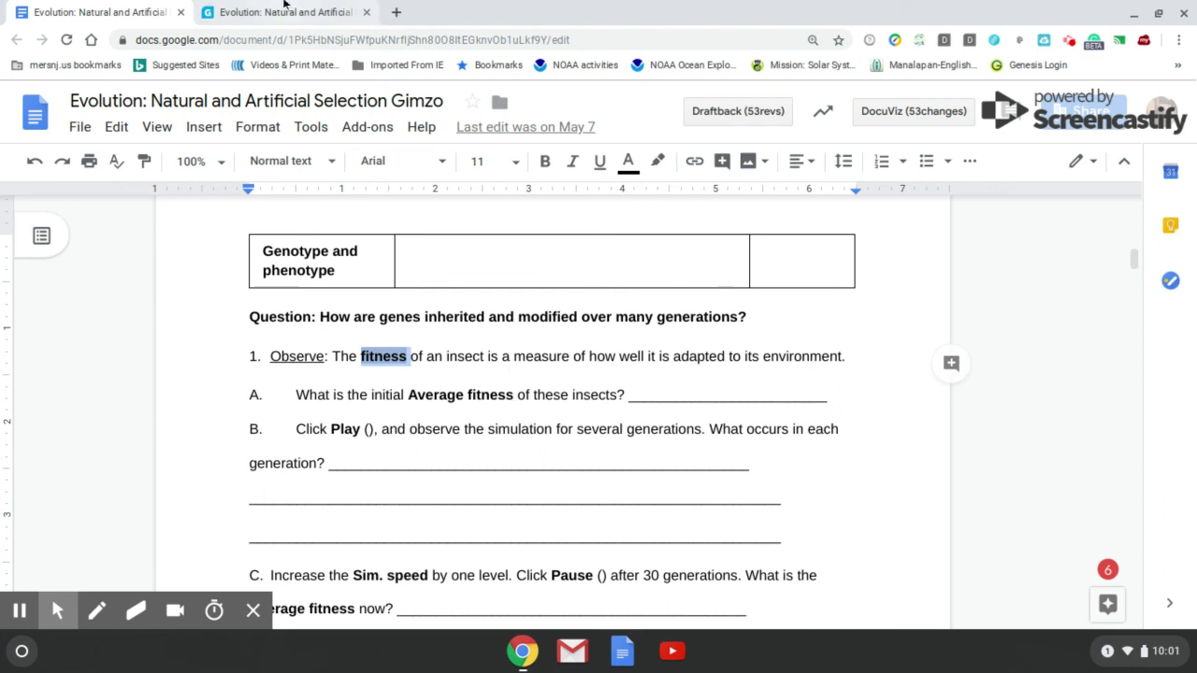
- Return to the Gizmo showing Generation 4 at 53% average fitness and mutation rate 9.0
click(286, 12)
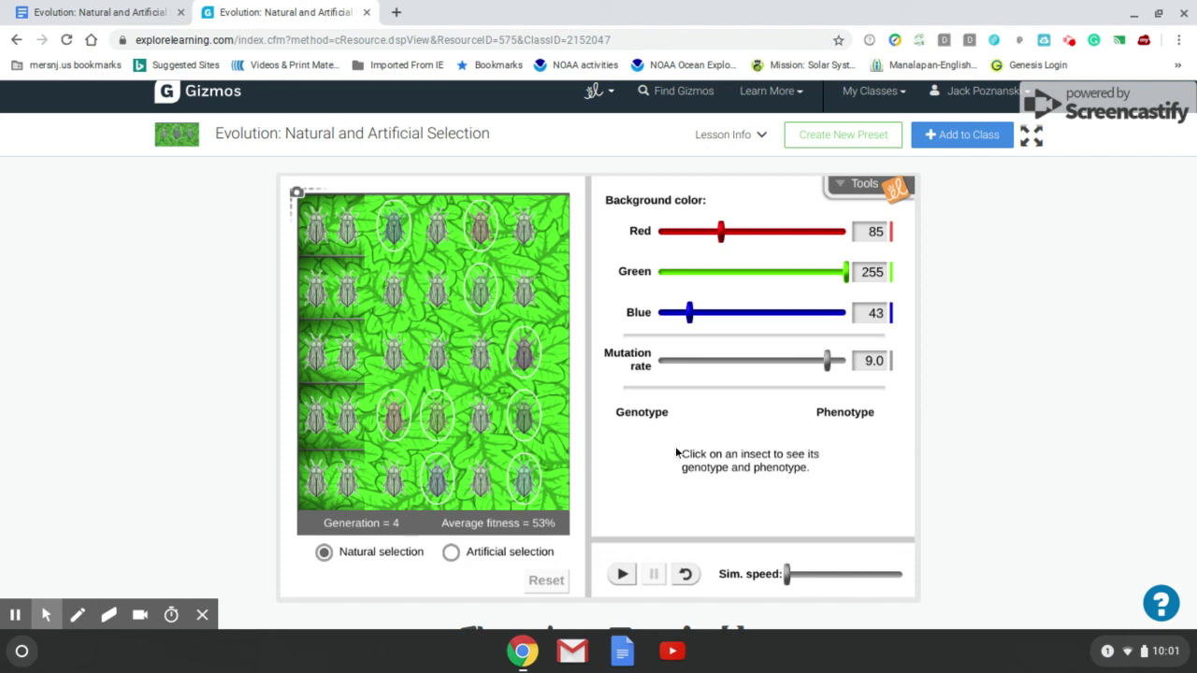
click(15, 615)
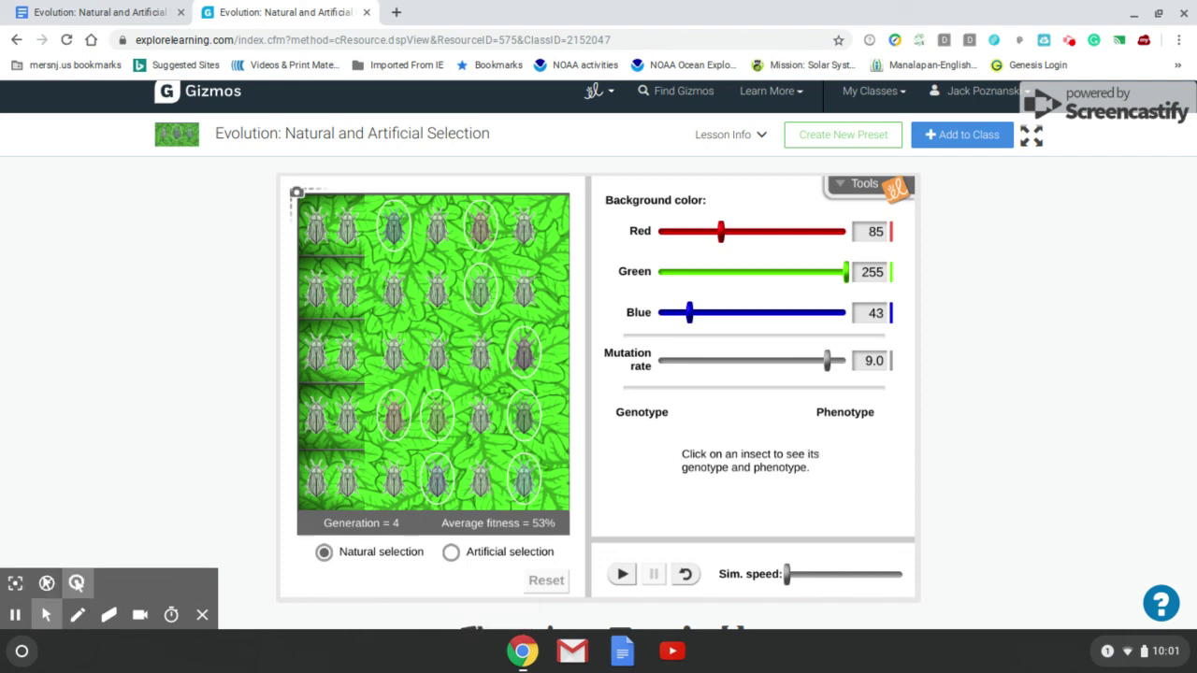